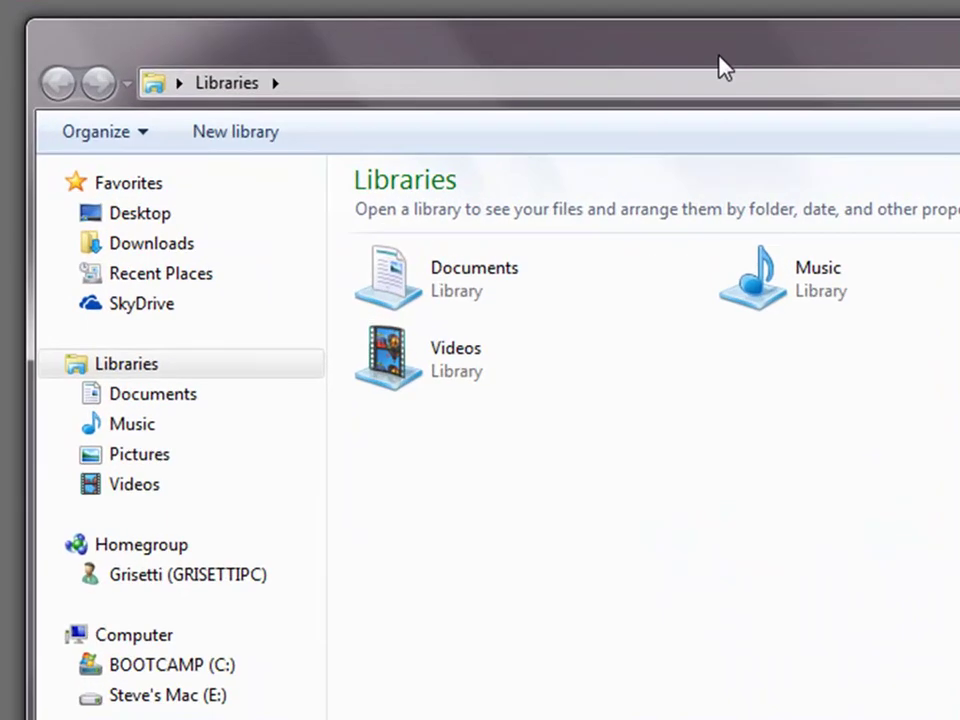
On BOOTCAMP (C:), go through ProgramData\Adobe\Premiere Elements\11.0\Online\DVD Templates\All_Lang\Slideshows into (AV)Wedding Doves
click(158, 679)
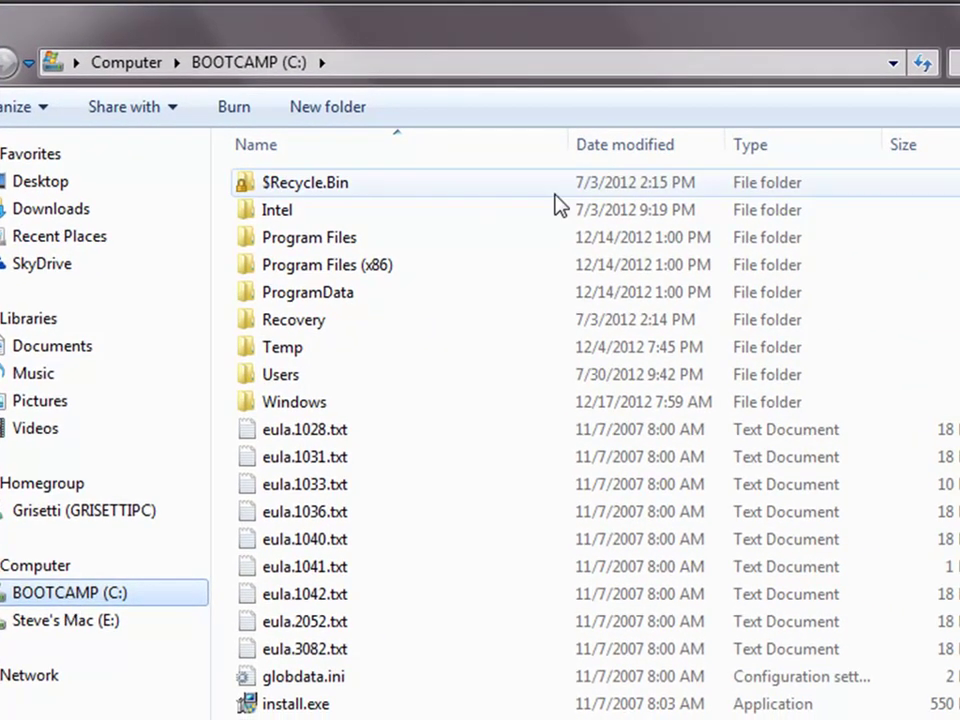
double_click(374, 303)
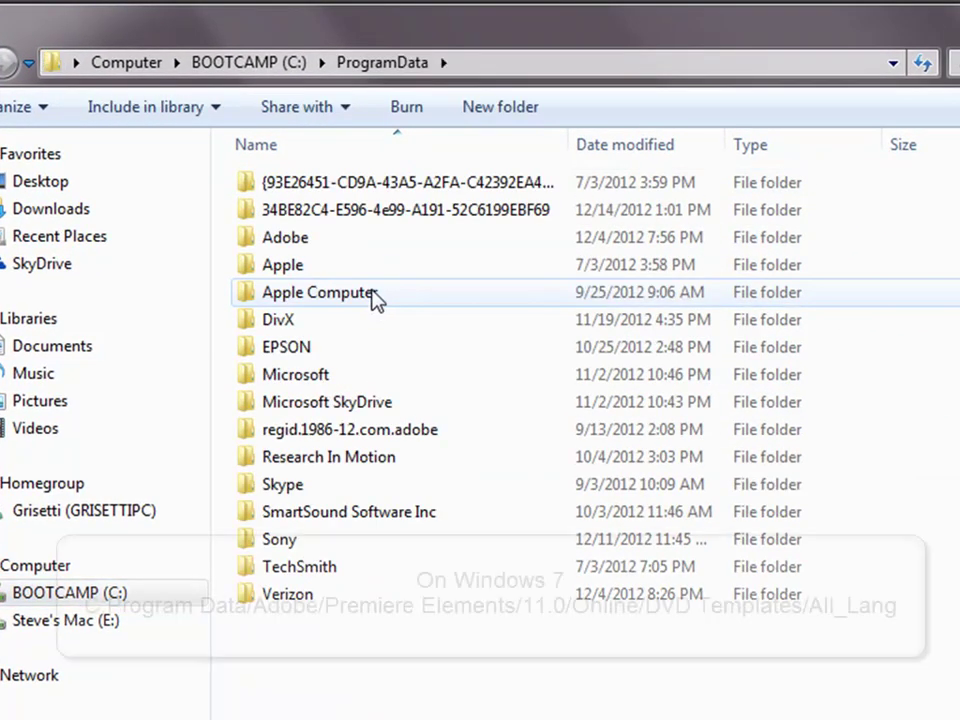
double_click(330, 248)
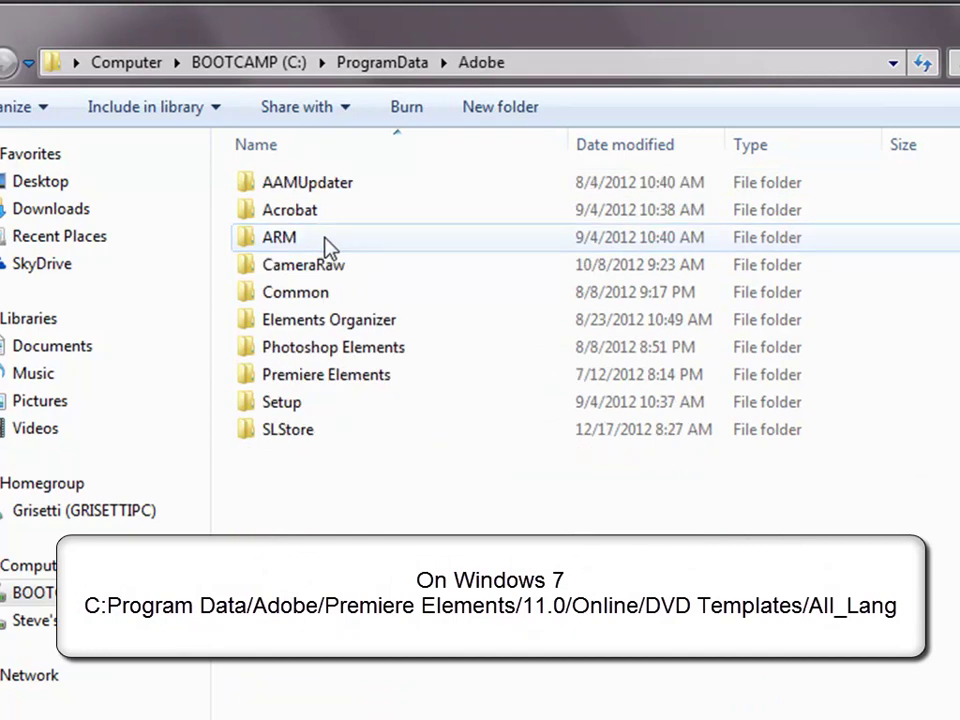
double_click(377, 388)
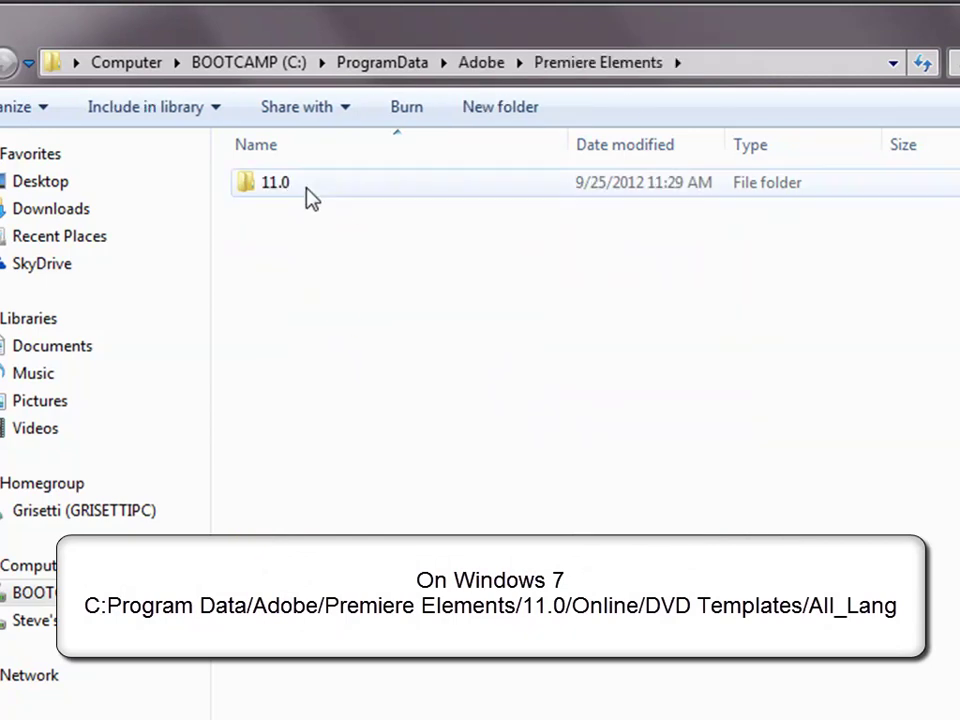
double_click(287, 197)
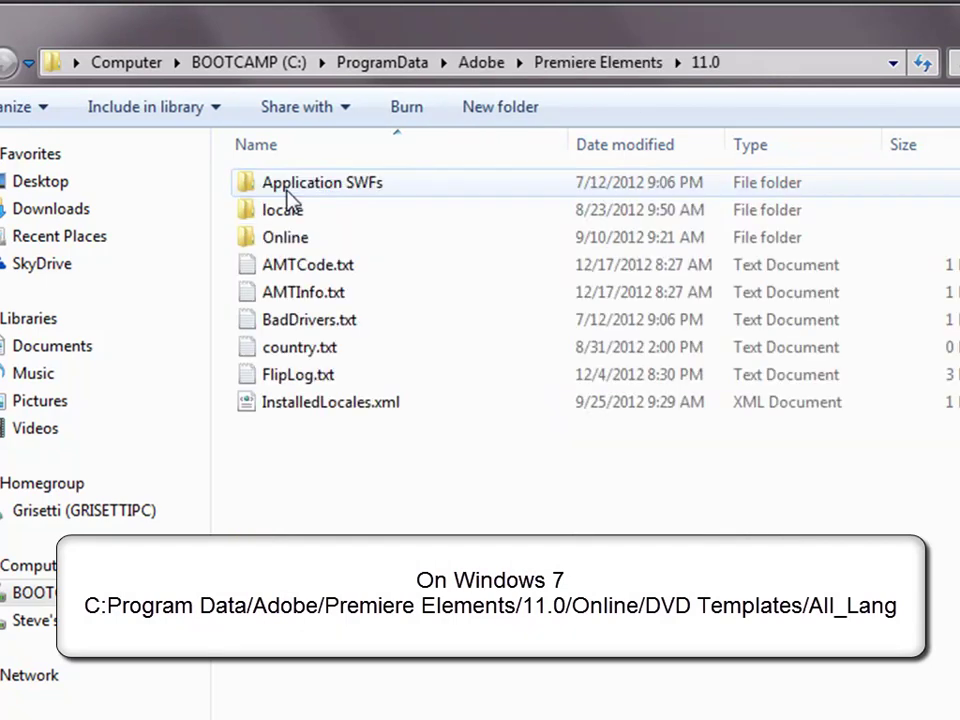
double_click(333, 242)
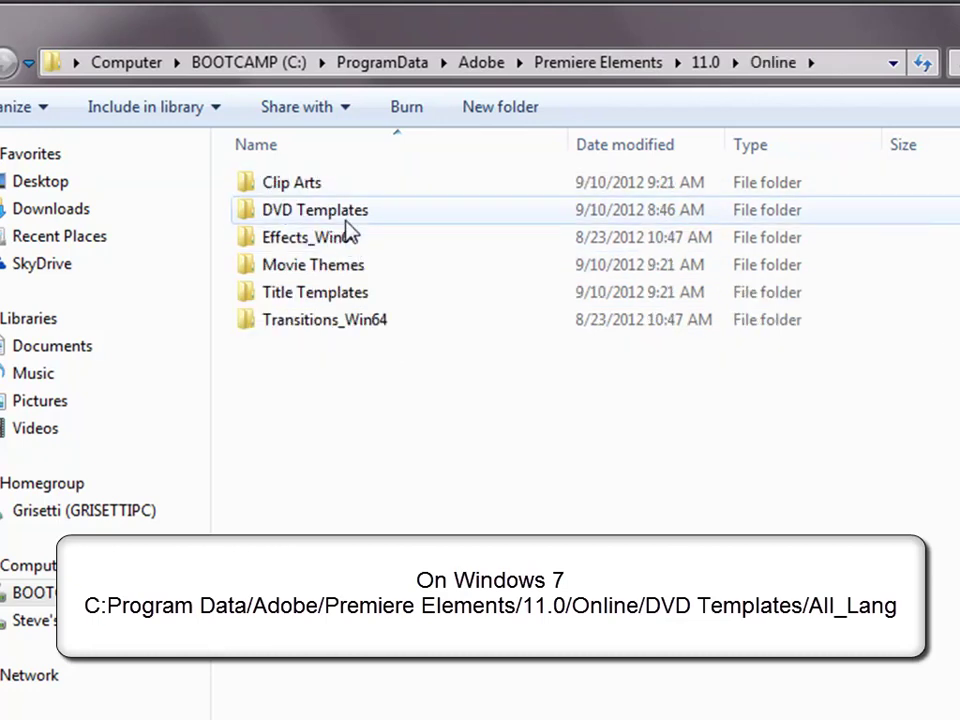
double_click(350, 218)
double_click(312, 190)
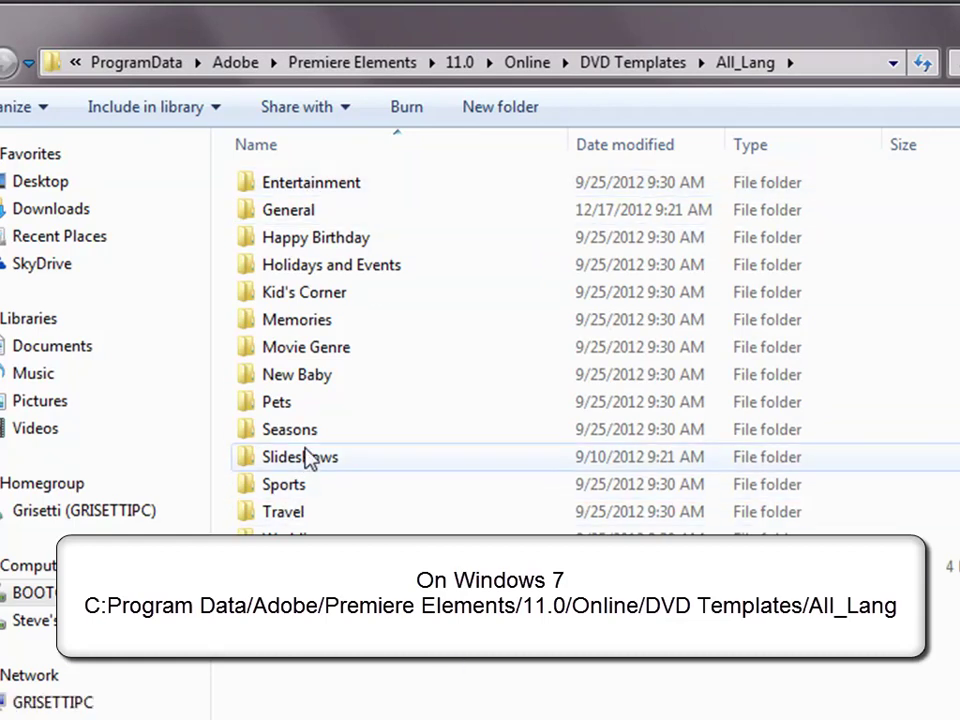
double_click(305, 460)
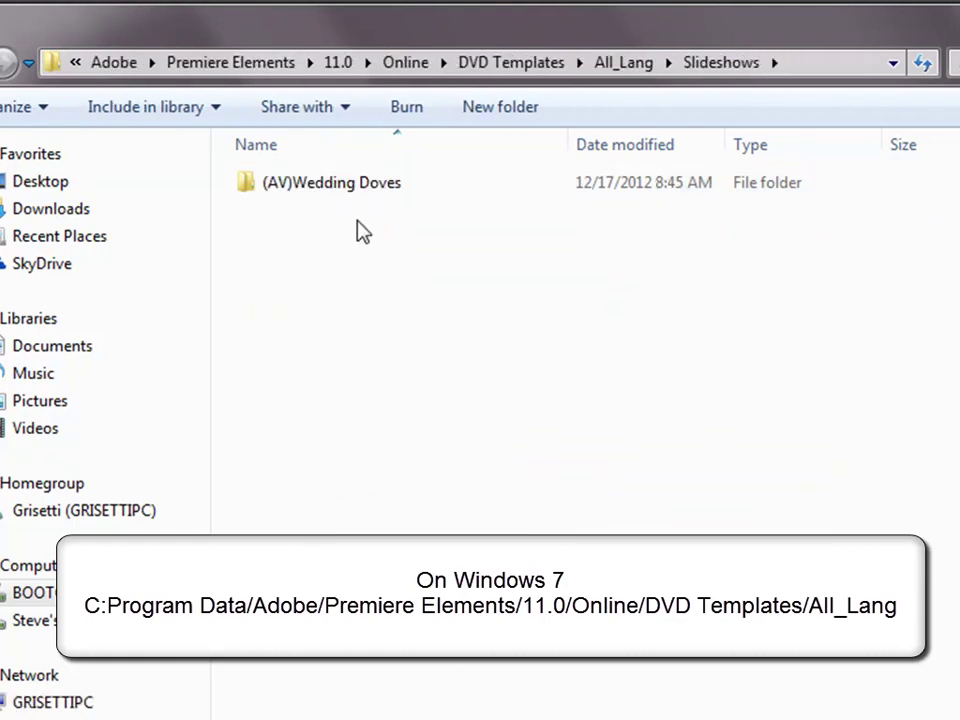
double_click(370, 190)
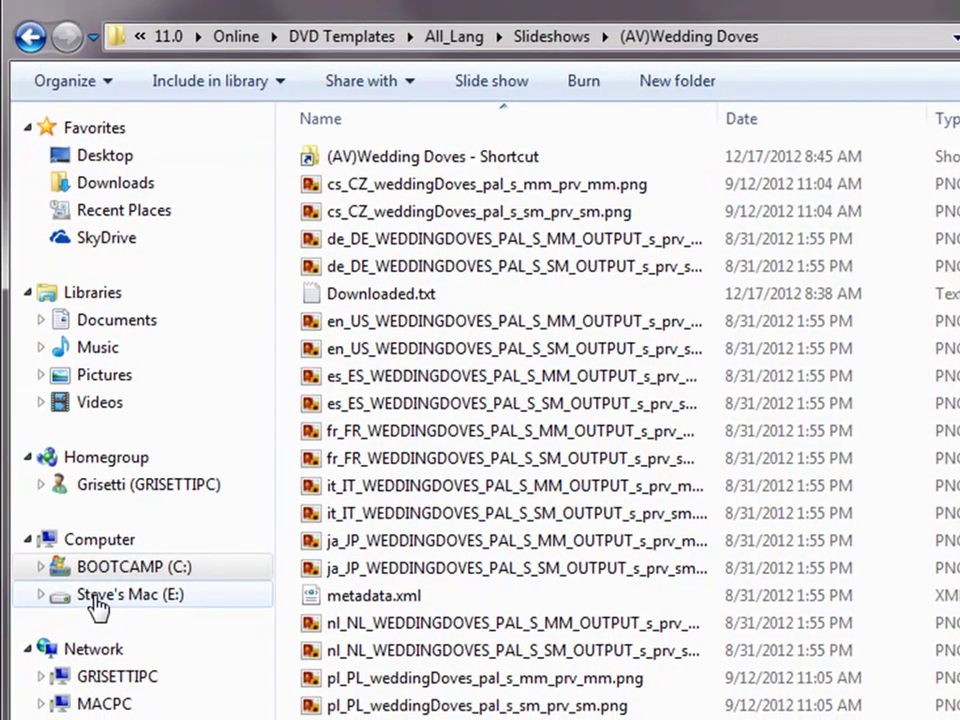
On the Mac drive (E:), go through Library\Application Support\Adobe\Premiere Elements\11.0\Online\DVD Templates\All_Lang
click(97, 600)
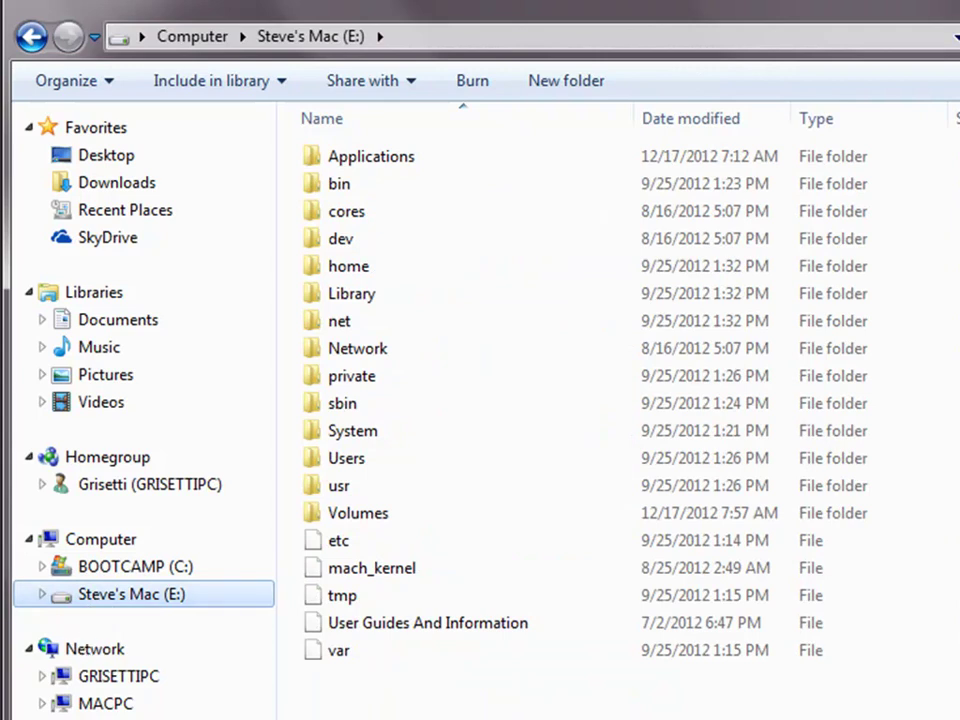
double_click(355, 302)
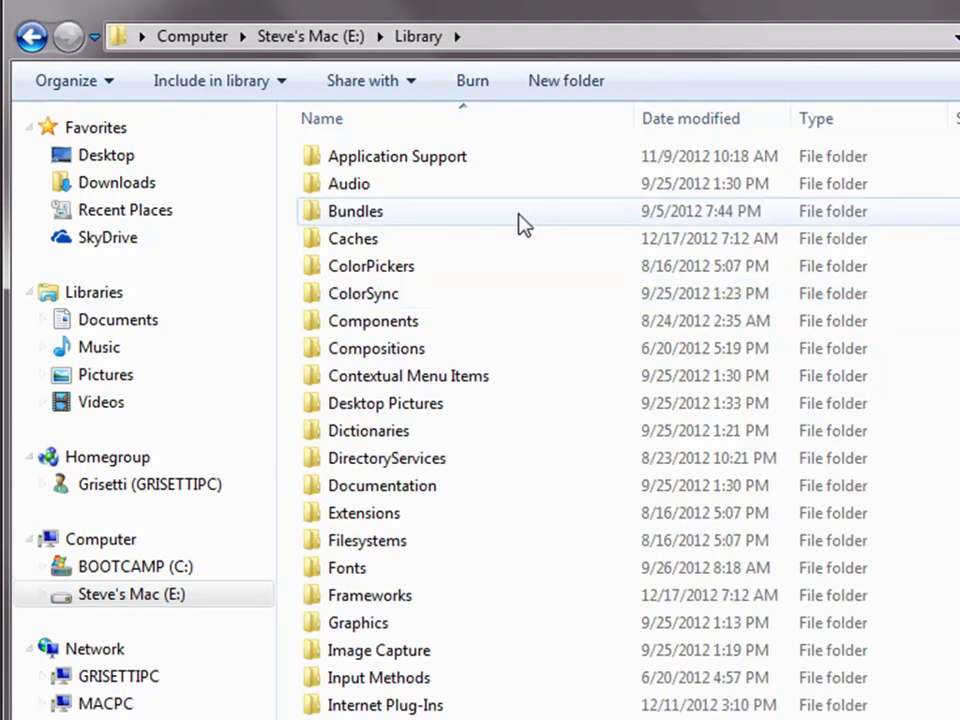
double_click(455, 163)
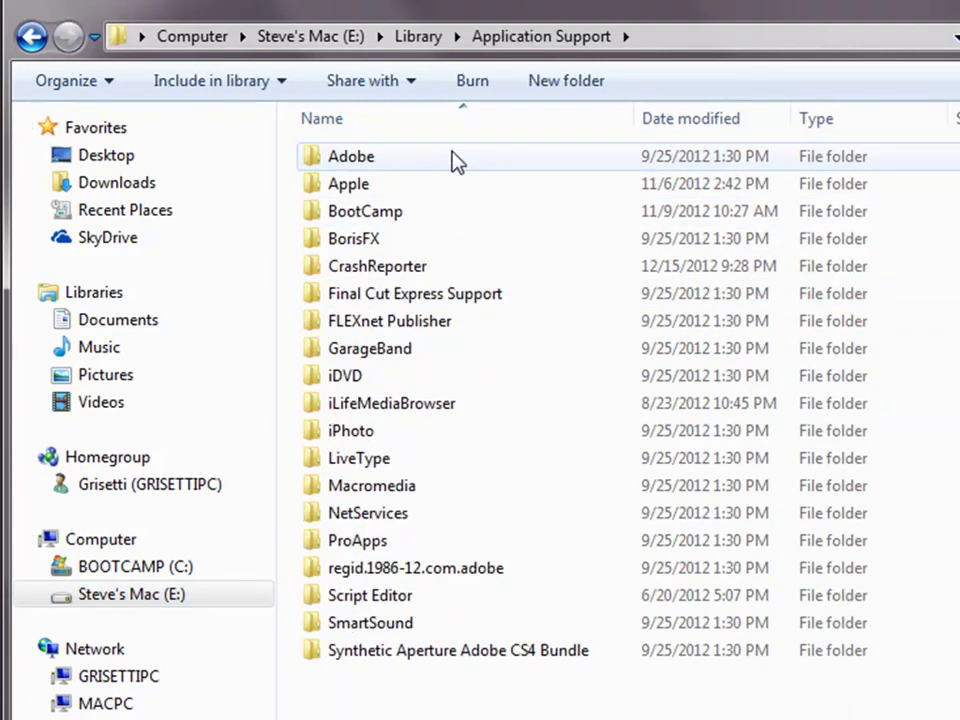
double_click(455, 160)
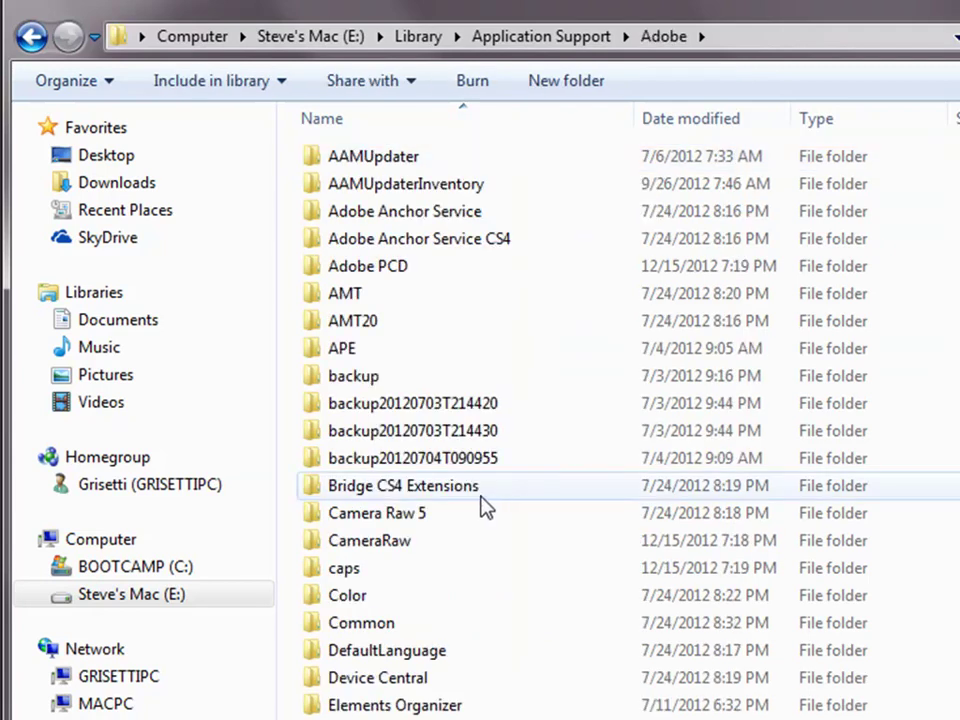
scroll(484, 650, down, 5)
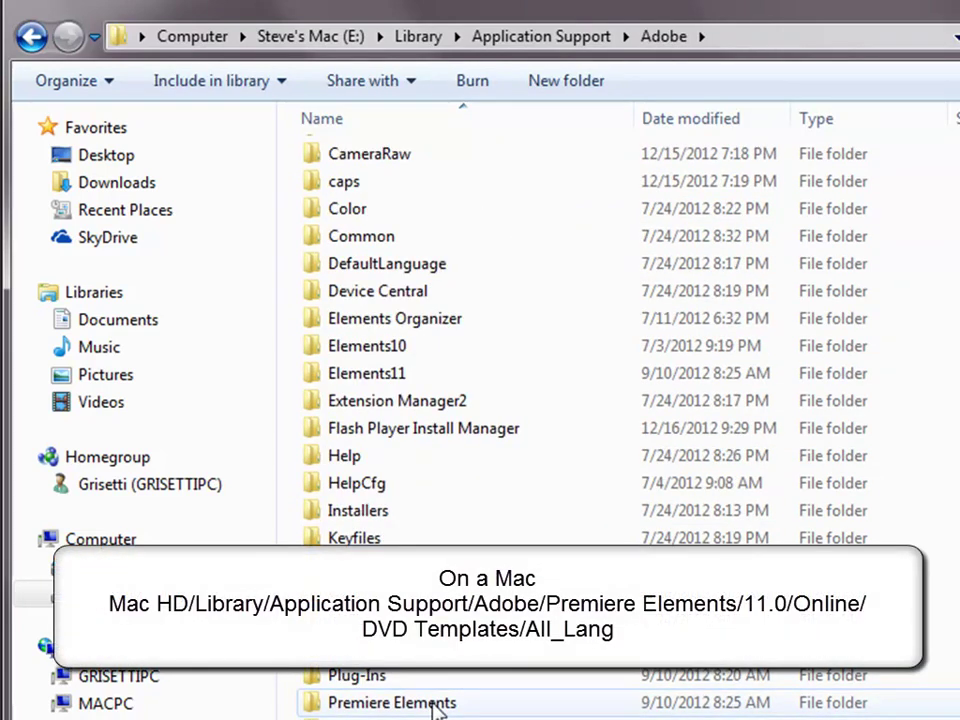
double_click(435, 703)
double_click(358, 214)
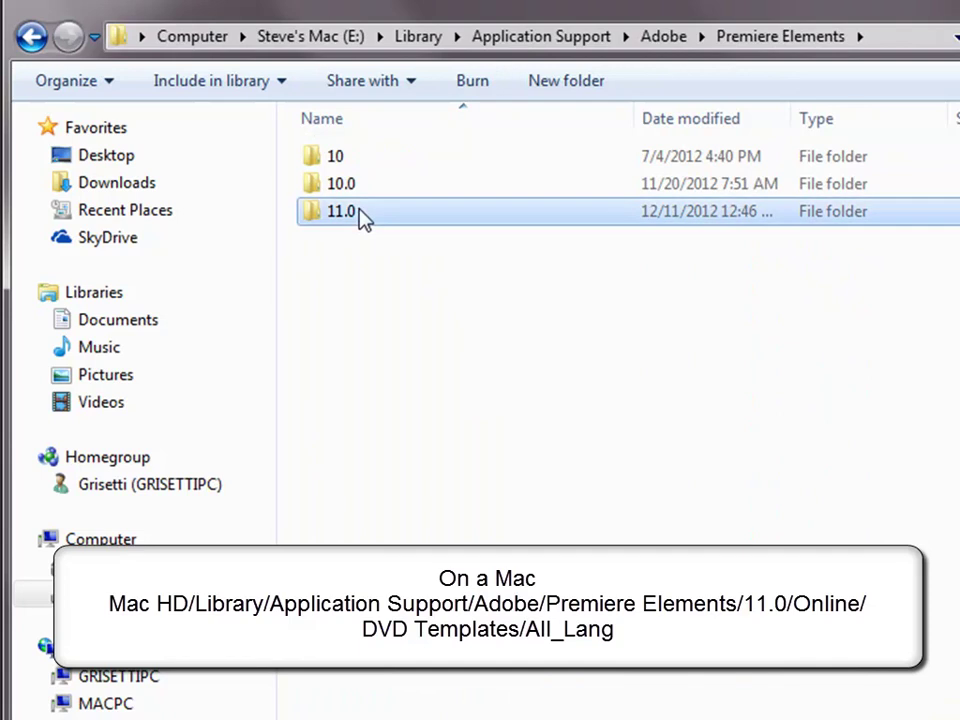
double_click(365, 188)
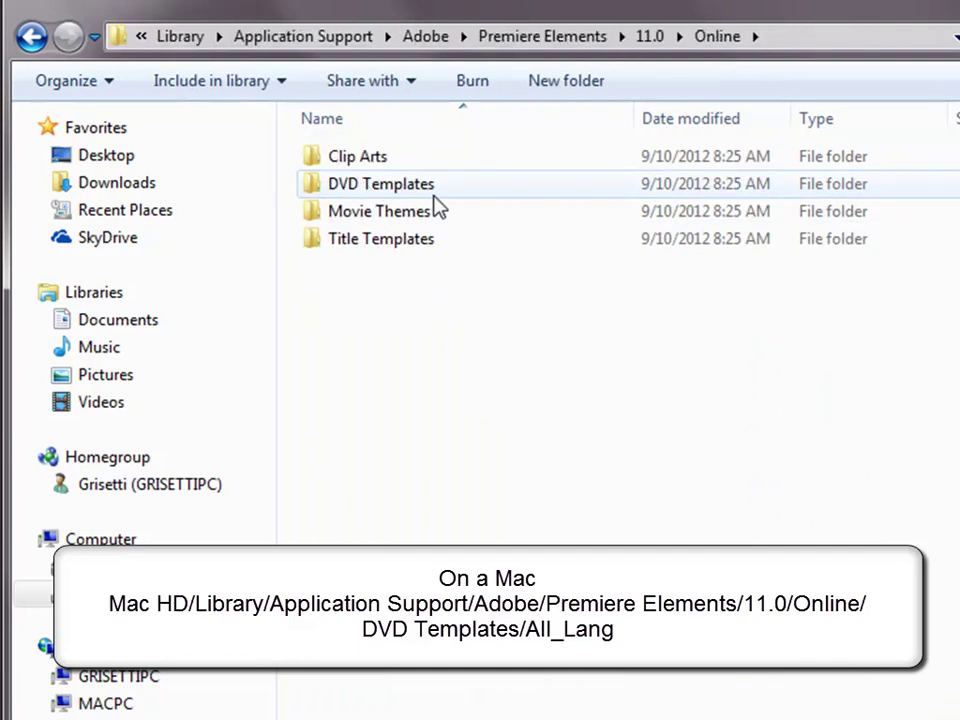
click(412, 194)
double_click(412, 194)
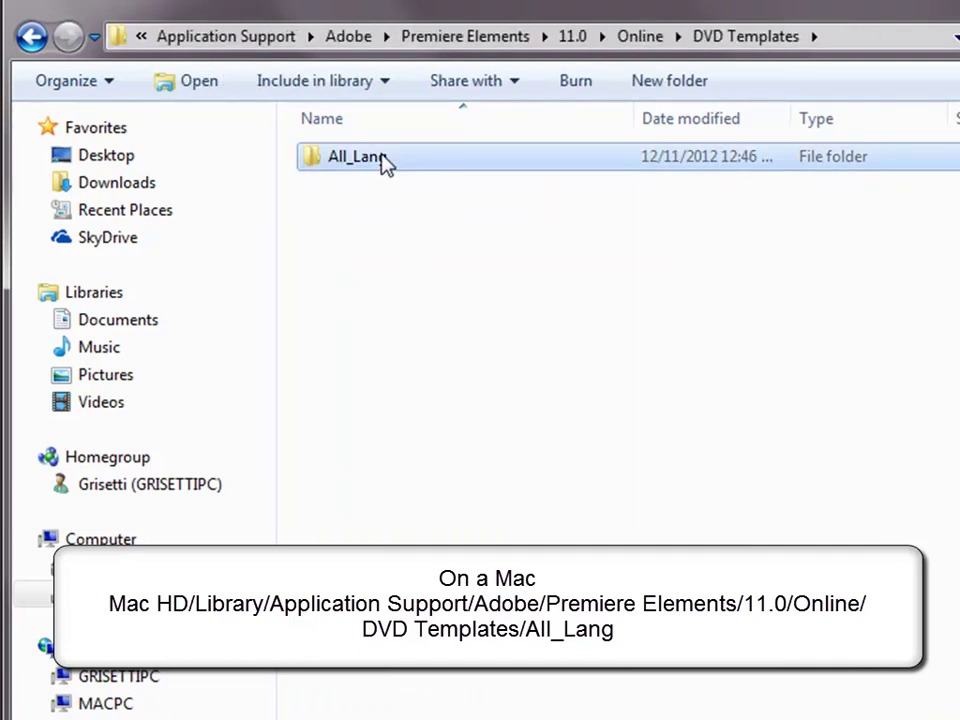
double_click(386, 165)
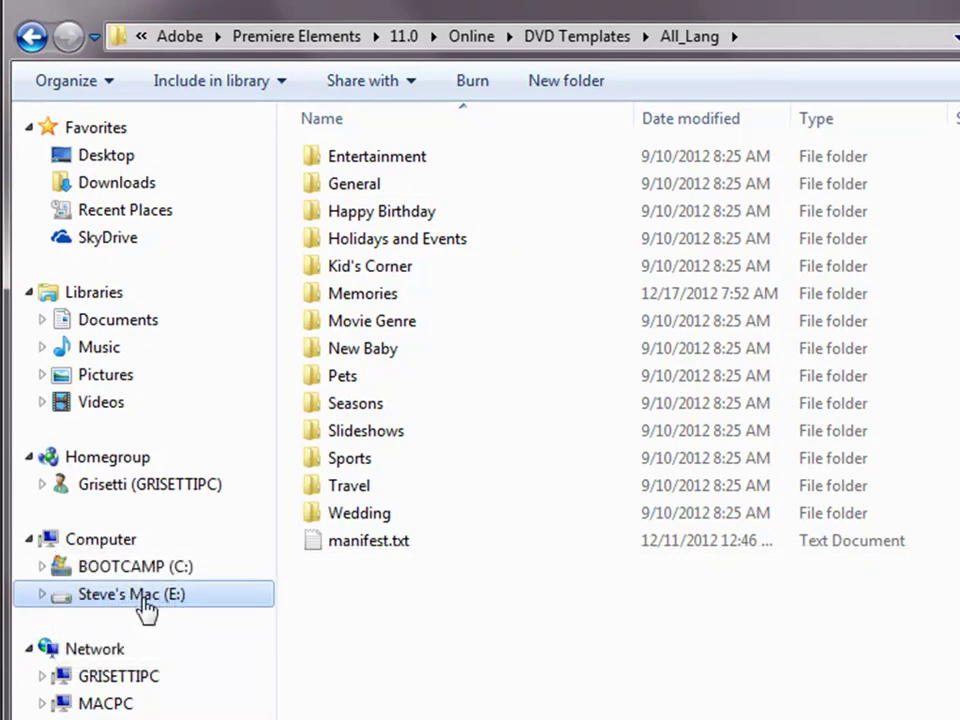
Back on C:, return to ProgramData's Premiere Elements 11.0 DVD Templates, All_Lang, Slideshows, (AV)Wedding Doves folder
click(147, 566)
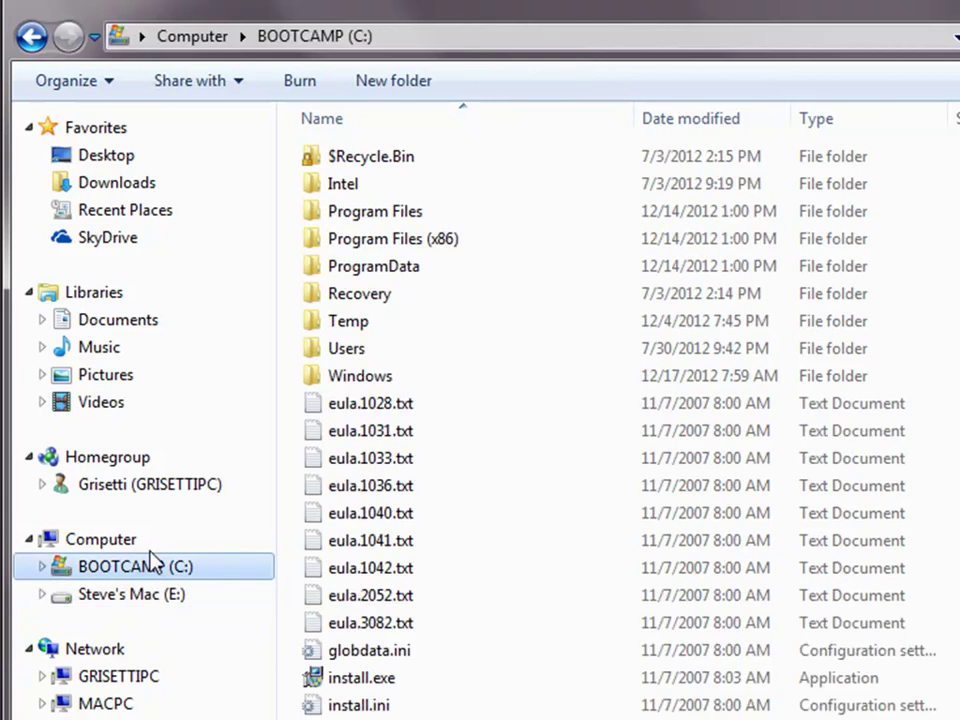
double_click(388, 268)
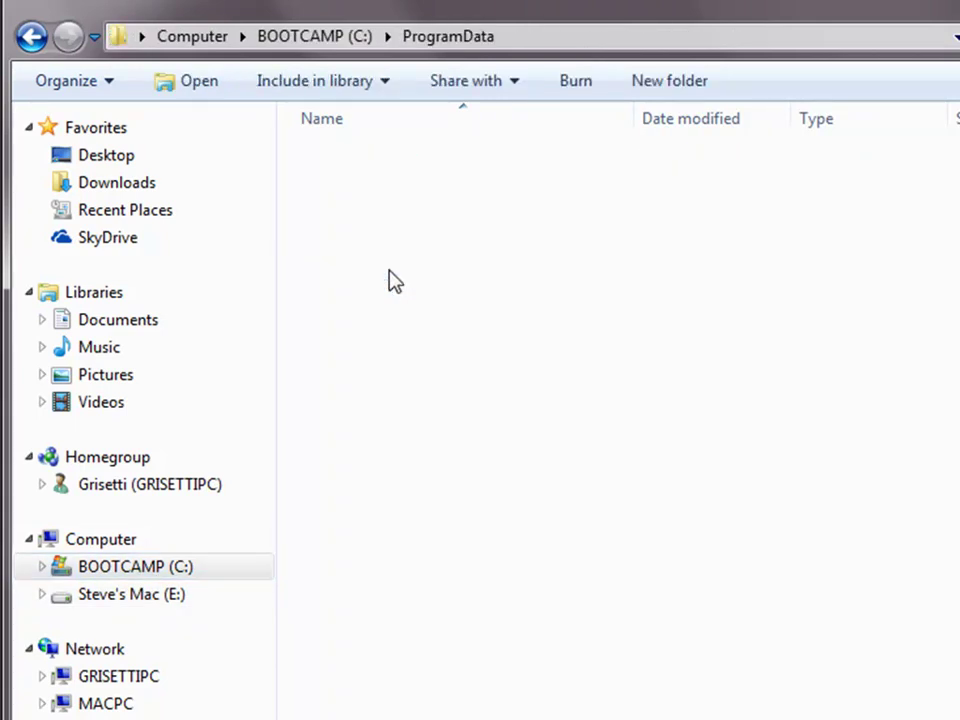
double_click(370, 215)
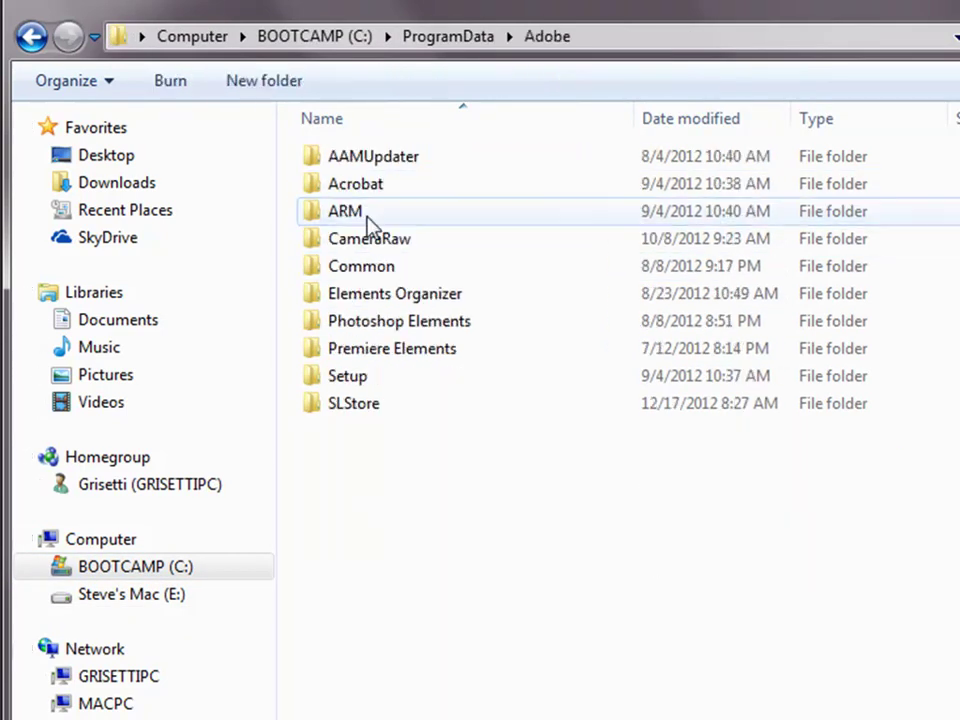
double_click(414, 358)
double_click(345, 171)
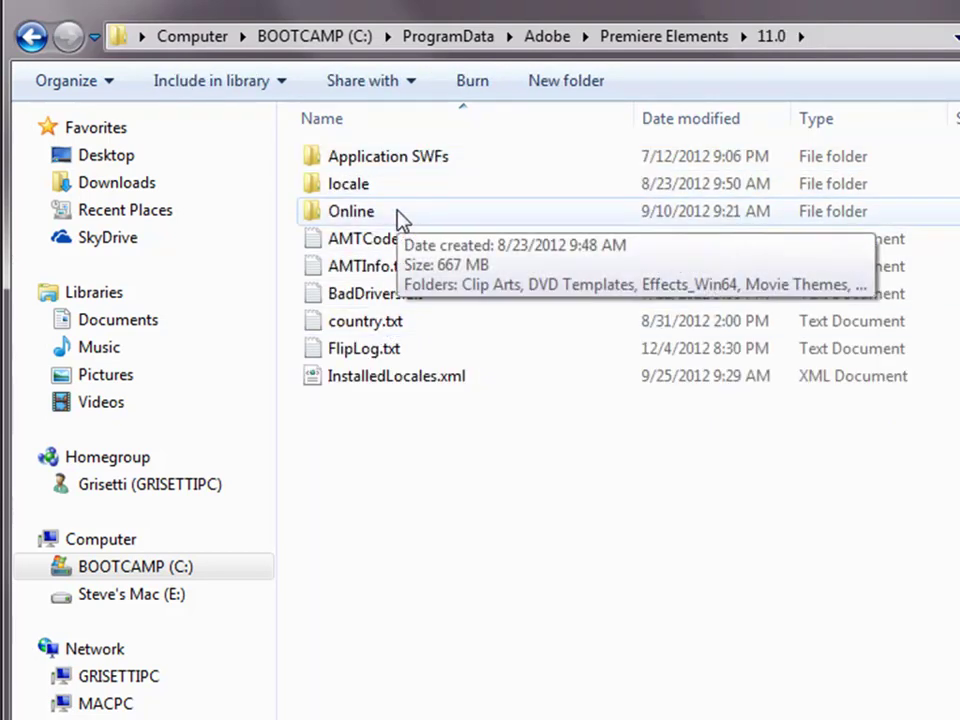
double_click(398, 214)
double_click(405, 186)
click(380, 158)
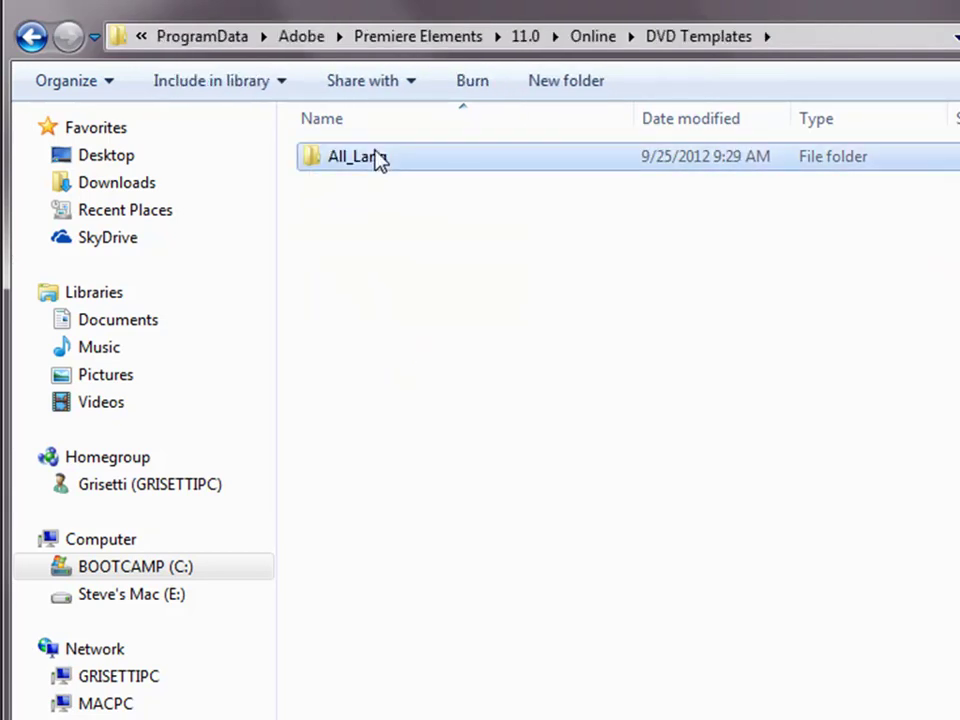
double_click(380, 158)
double_click(394, 431)
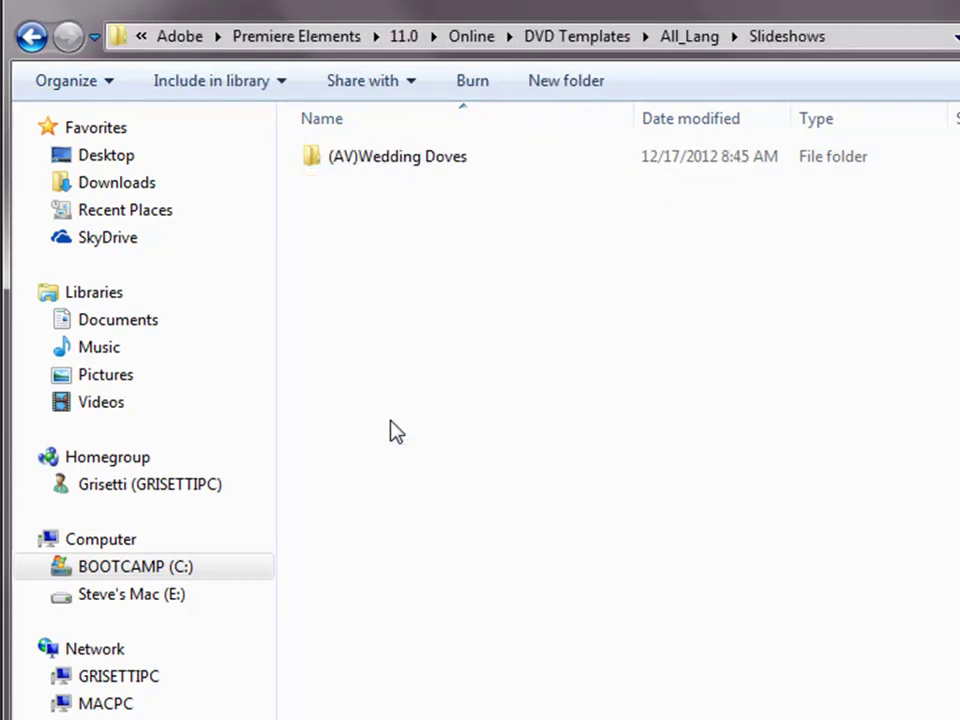
double_click(433, 158)
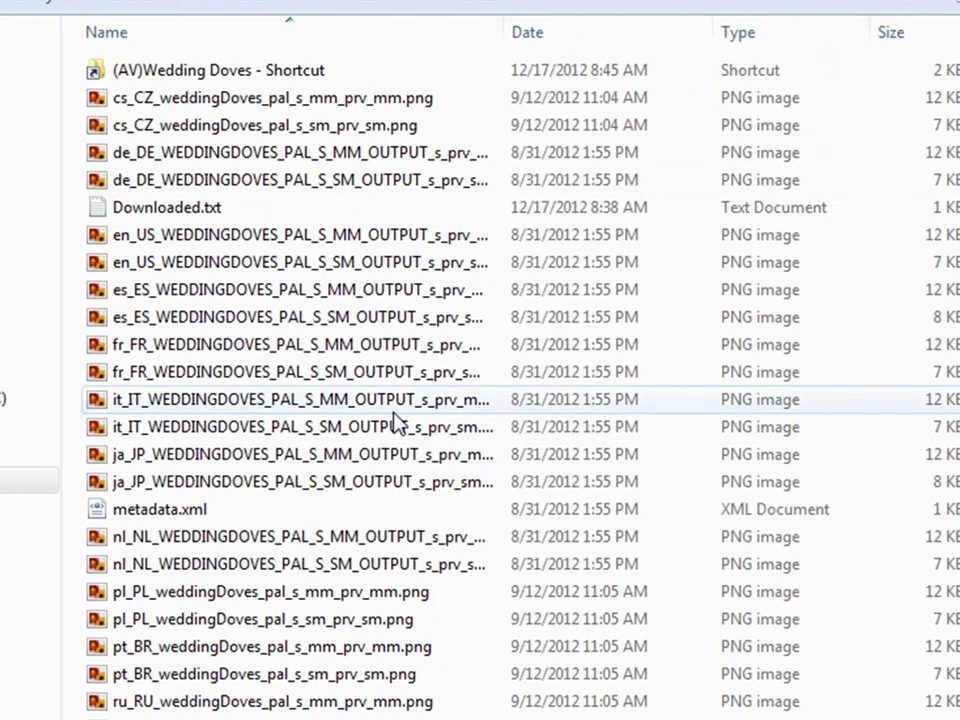
Widen the Name column and scroll down to inspect the template's PSD menu files
scroll(377, 279, down, 1)
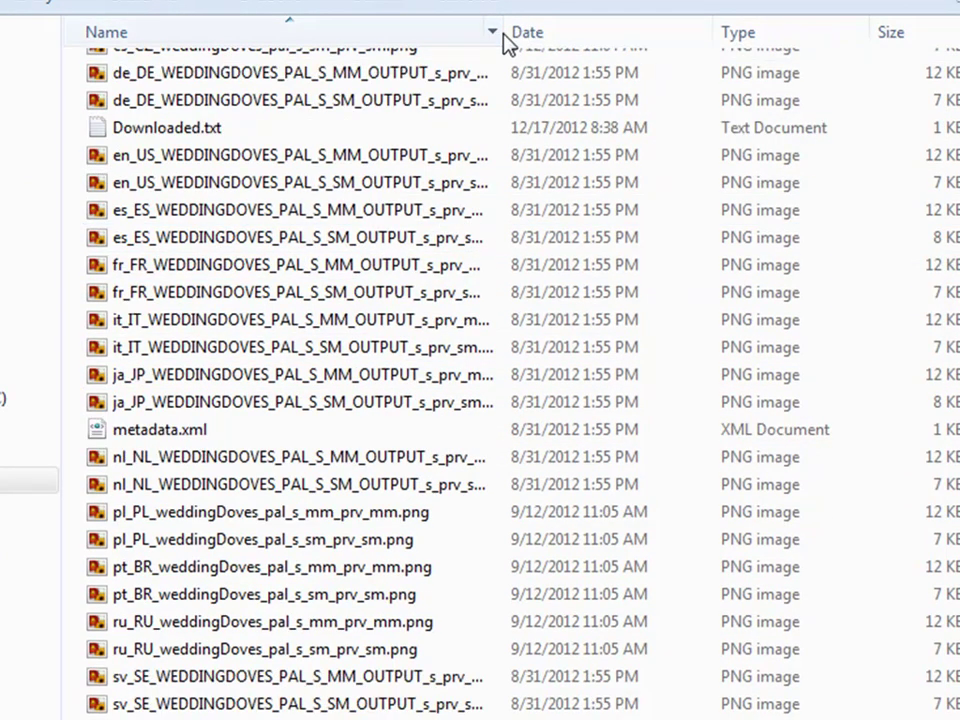
drag(503, 32, 572, 34)
scroll(396, 289, down, 4)
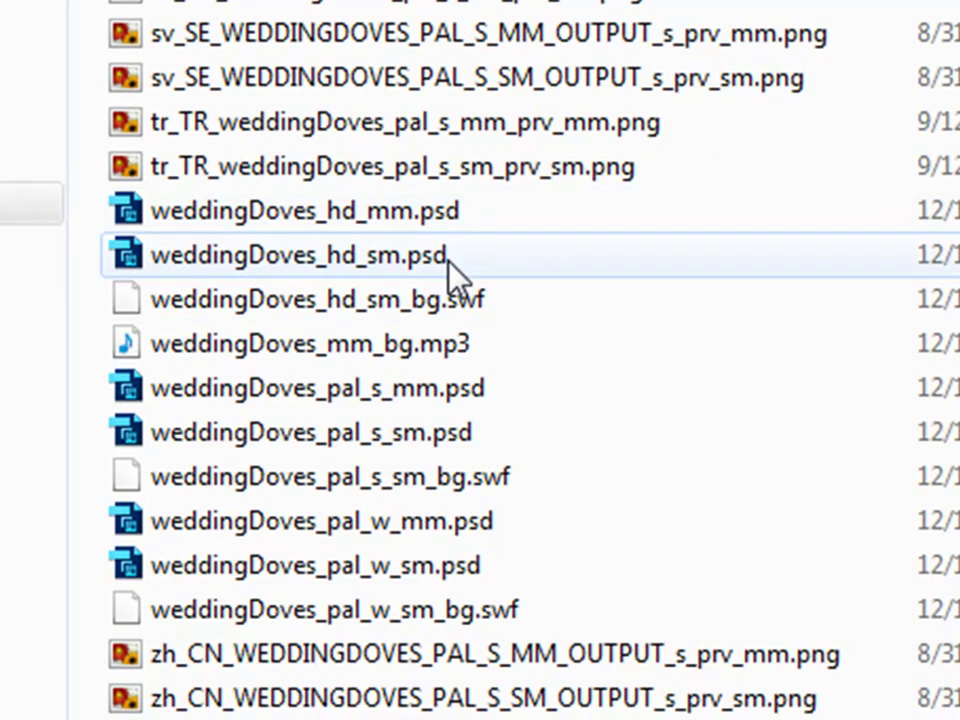
mouse_move(450, 268)
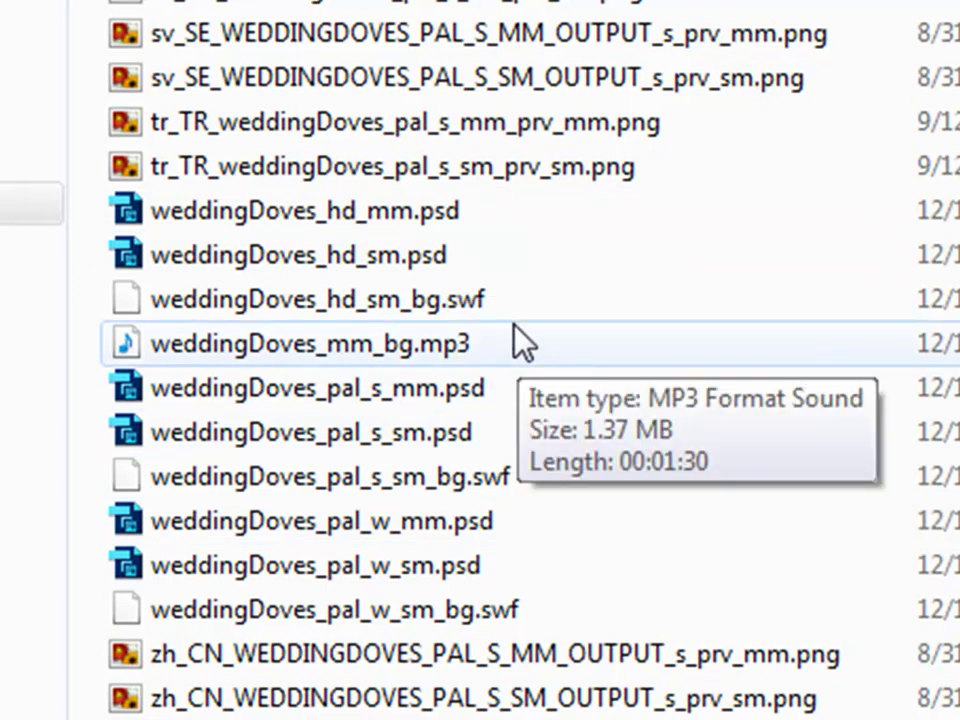
mouse_move(507, 304)
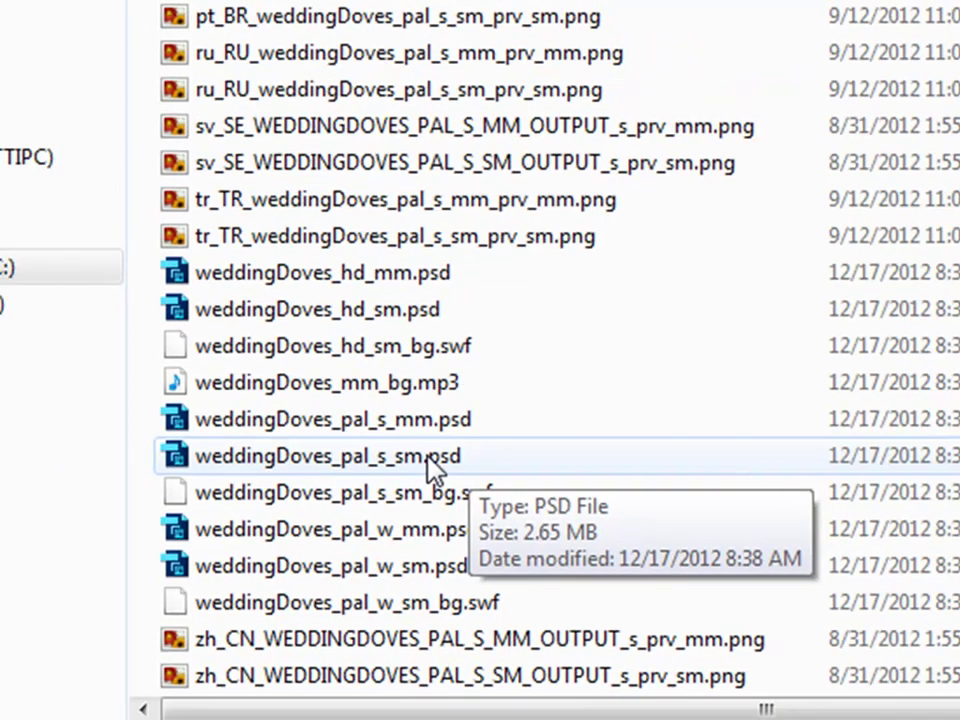
Open weddingDoves_pal_s_sm.psd in Photoshop Elements 11
double_click(432, 438)
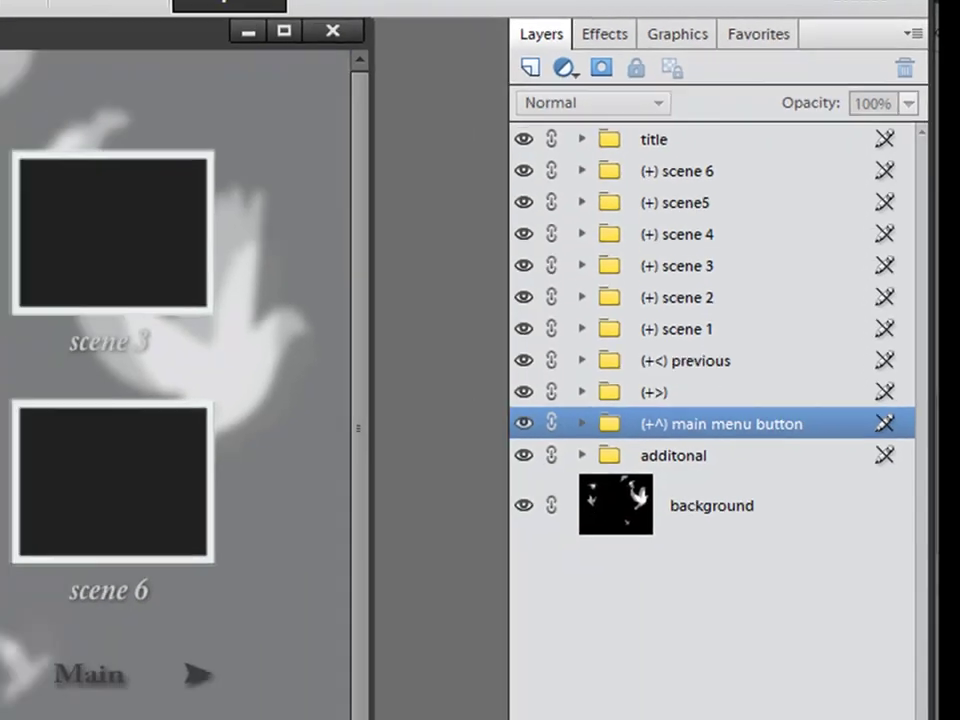
Select the scene 1, 4, 5 and 6 frame groups on the canvas, starting a transform on scene 6
click(94, 154)
click(104, 305)
click(257, 328)
click(430, 300)
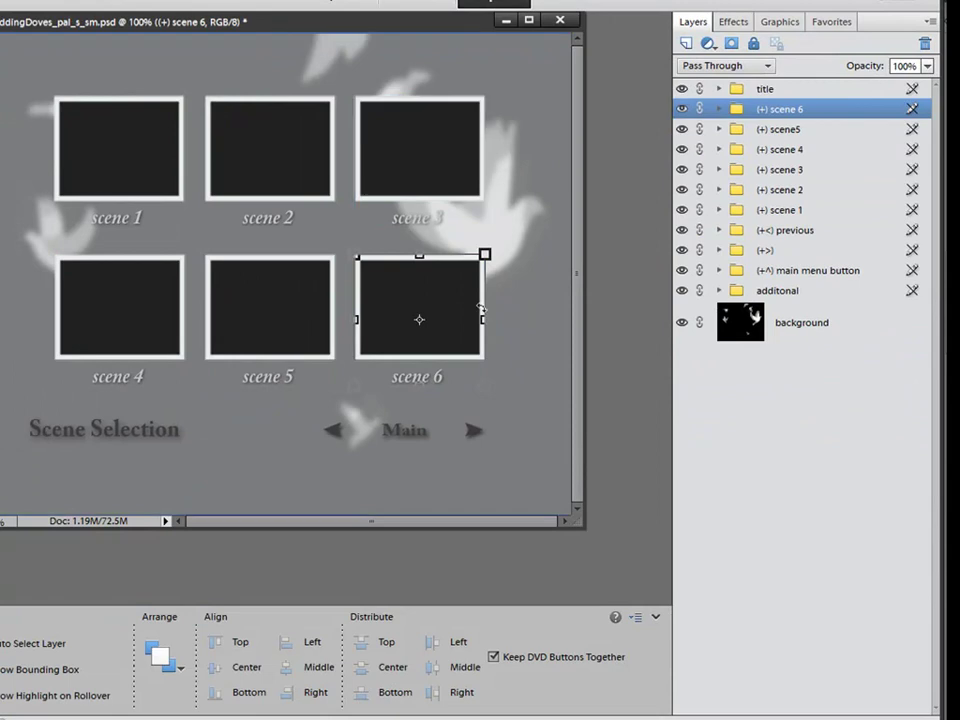
click(485, 388)
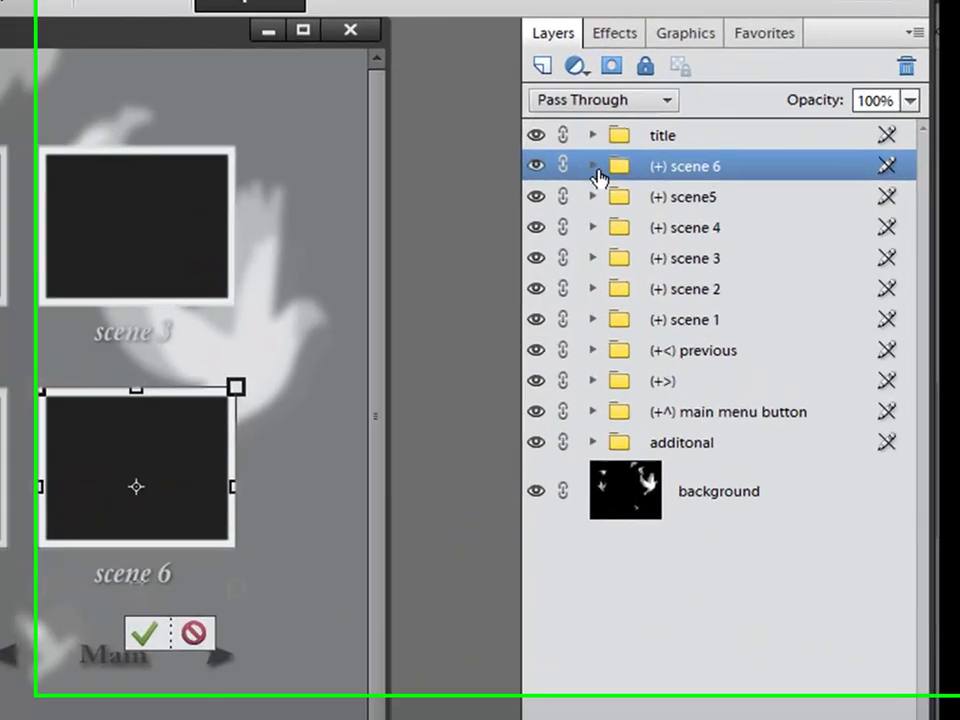
Expand the scene 6 group and its copy 3 subgroup, then collapse copy 3 again
click(719, 109)
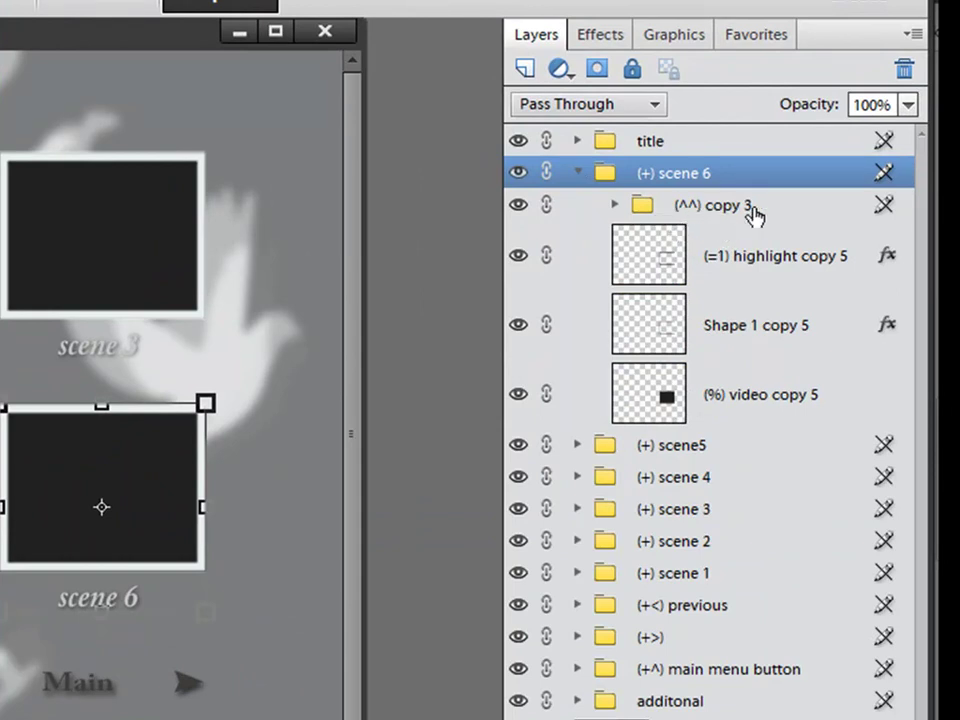
click(616, 205)
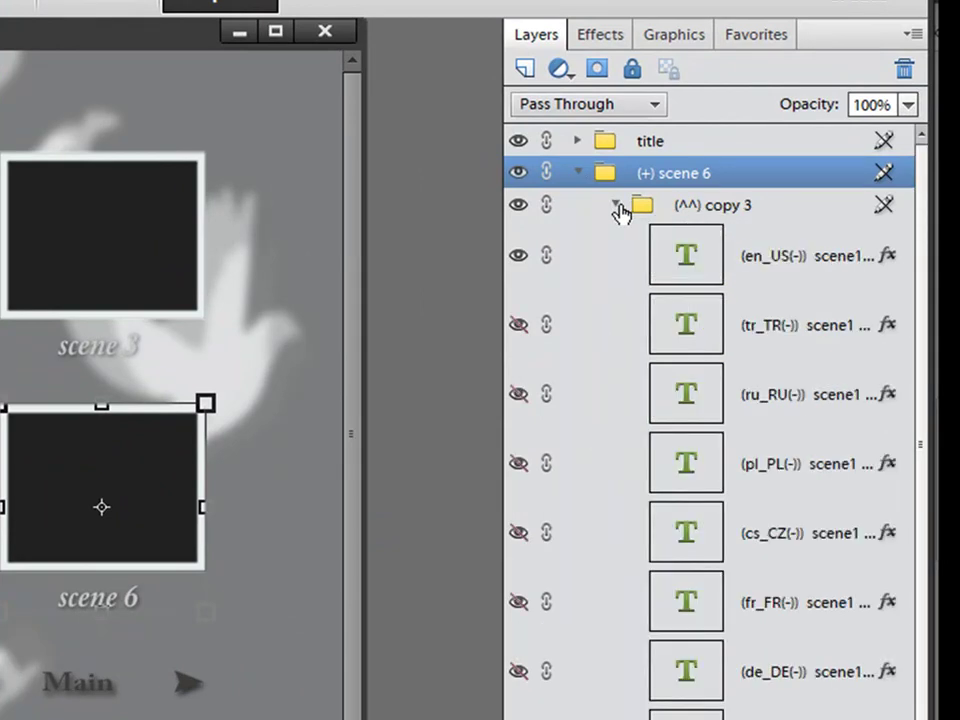
drag(918, 228, 928, 180)
click(615, 206)
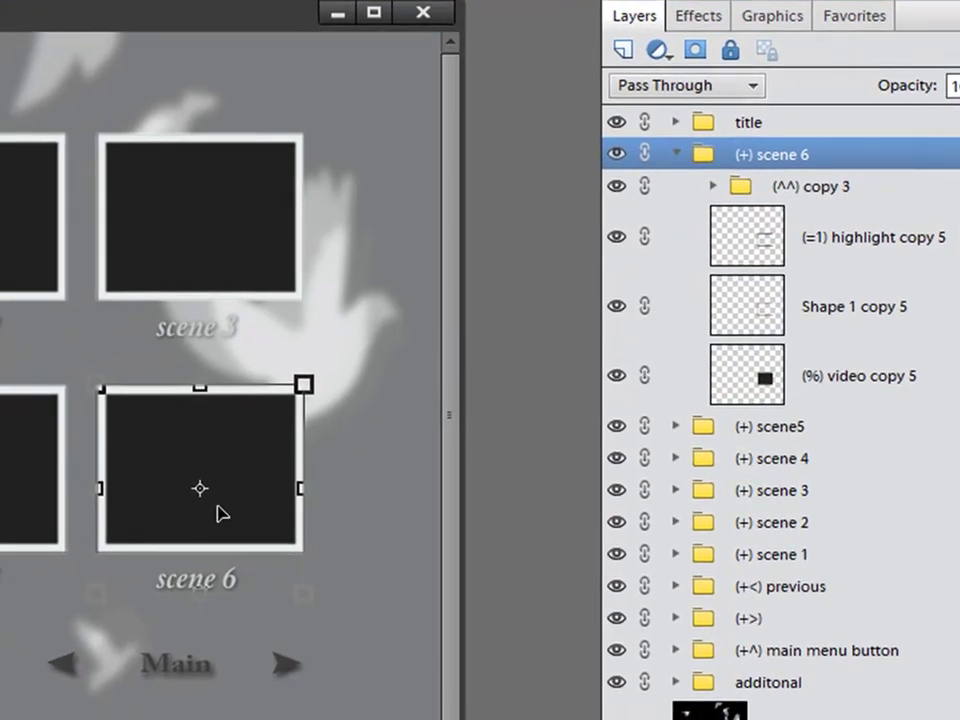
Toggle the highlight copy 5 layer's visibility several times, leaving it hidden
click(616, 240)
click(615, 240)
click(615, 240)
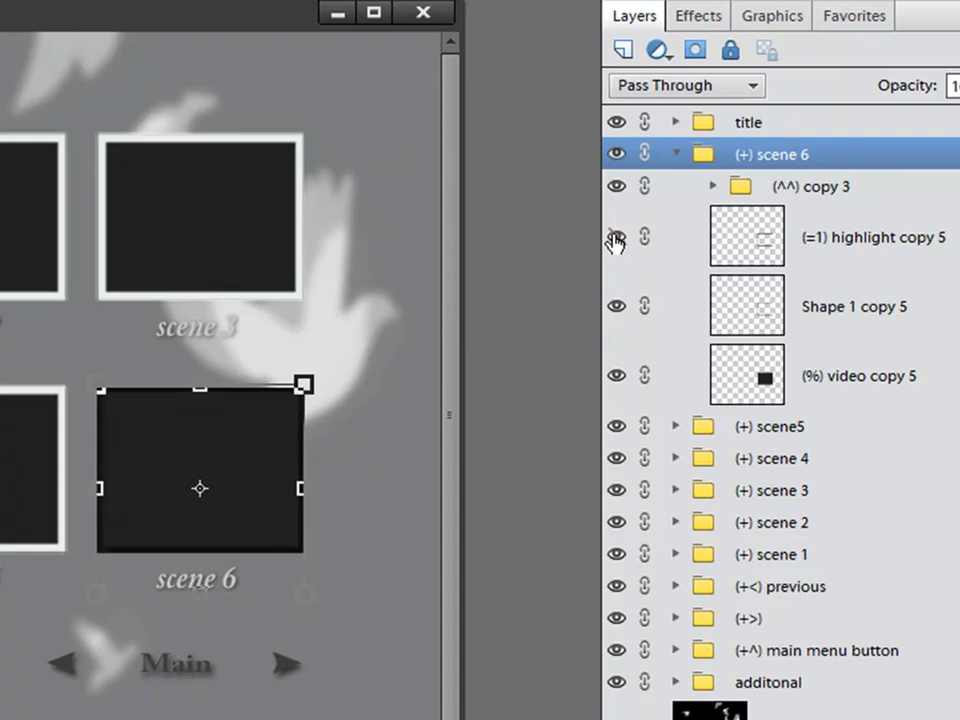
click(615, 240)
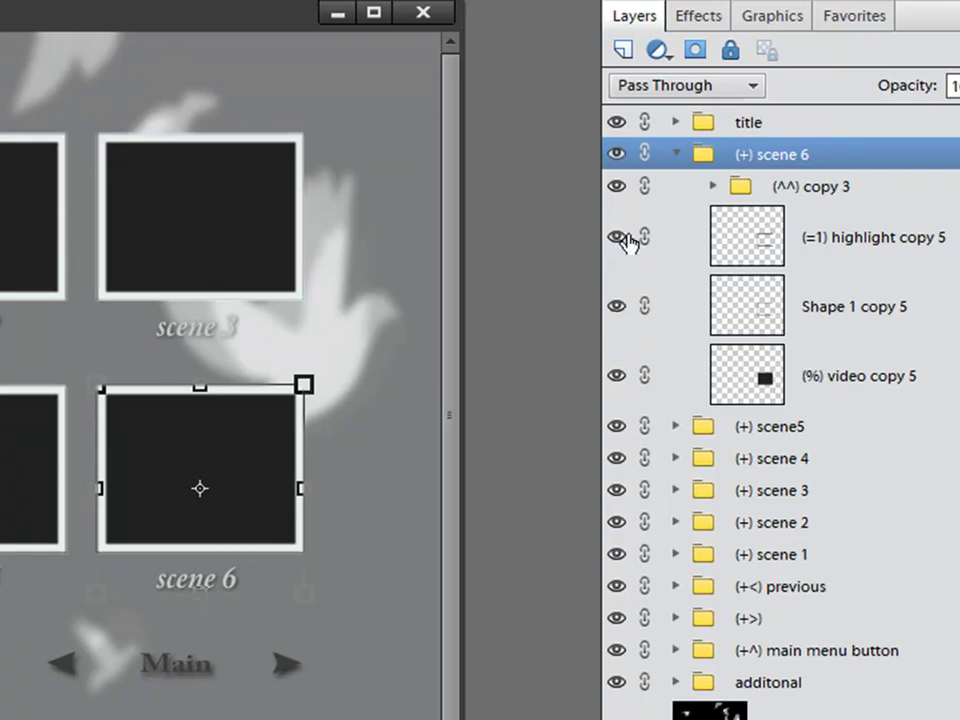
click(617, 239)
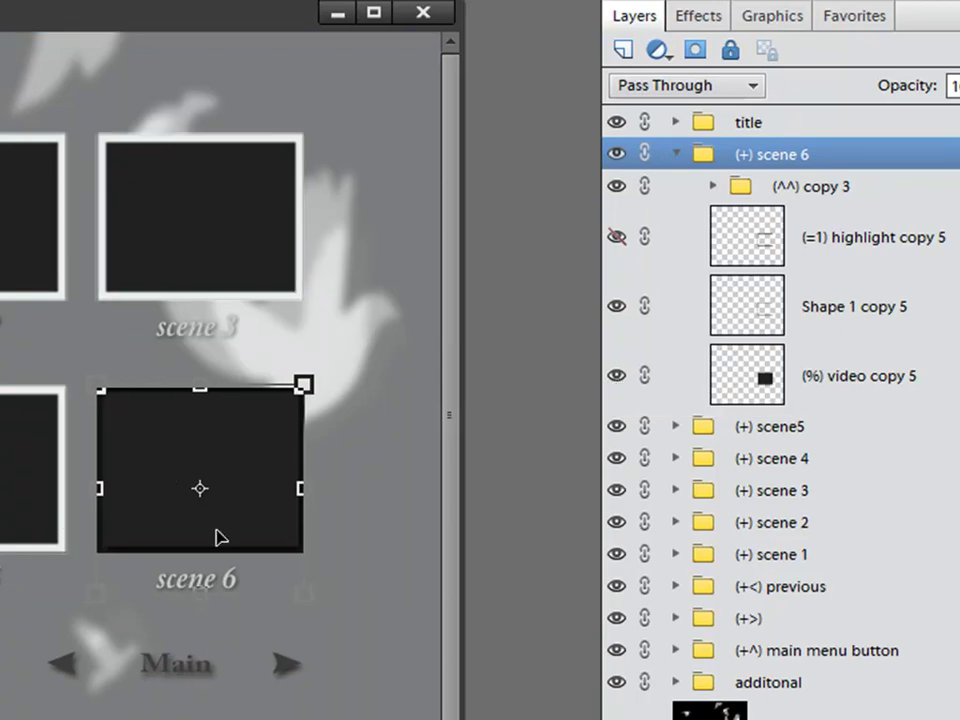
Hide video copy 5 and Shape 1 copy 5, then make all three scene 6 layers visible again
click(616, 376)
click(623, 300)
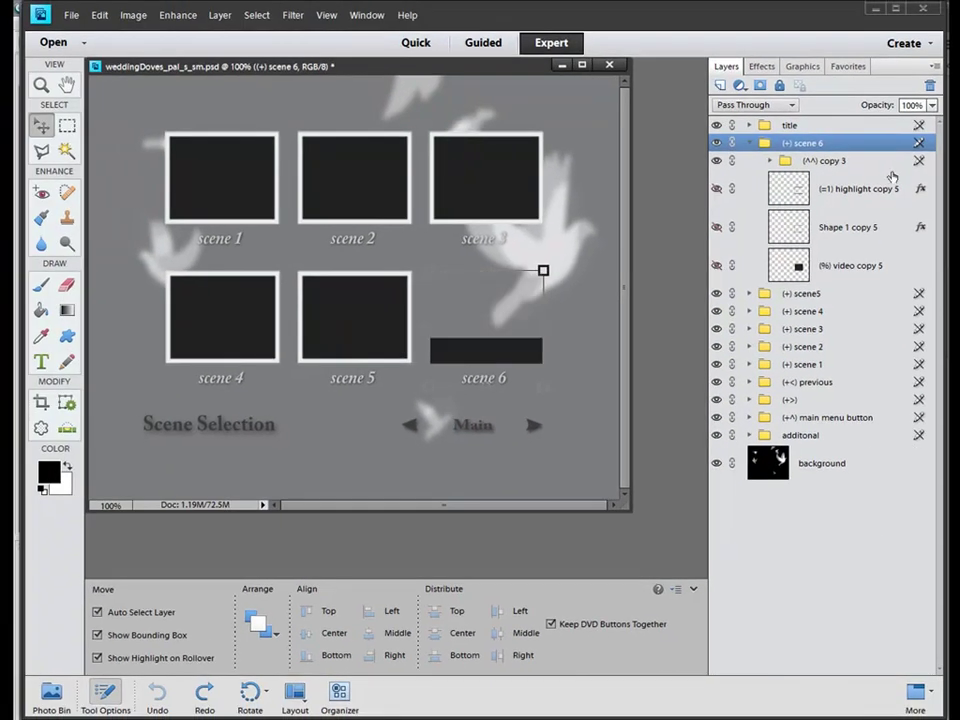
click(716, 265)
click(716, 227)
click(717, 189)
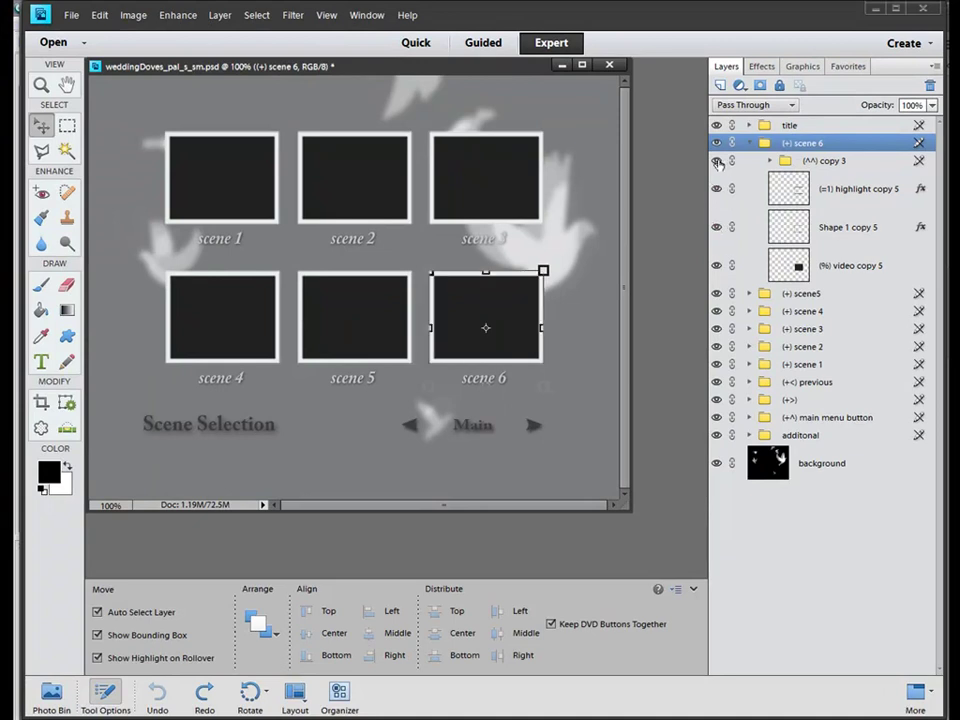
Hide and reshow the whole scene 6 group, then collapse it
click(716, 143)
click(716, 143)
click(750, 143)
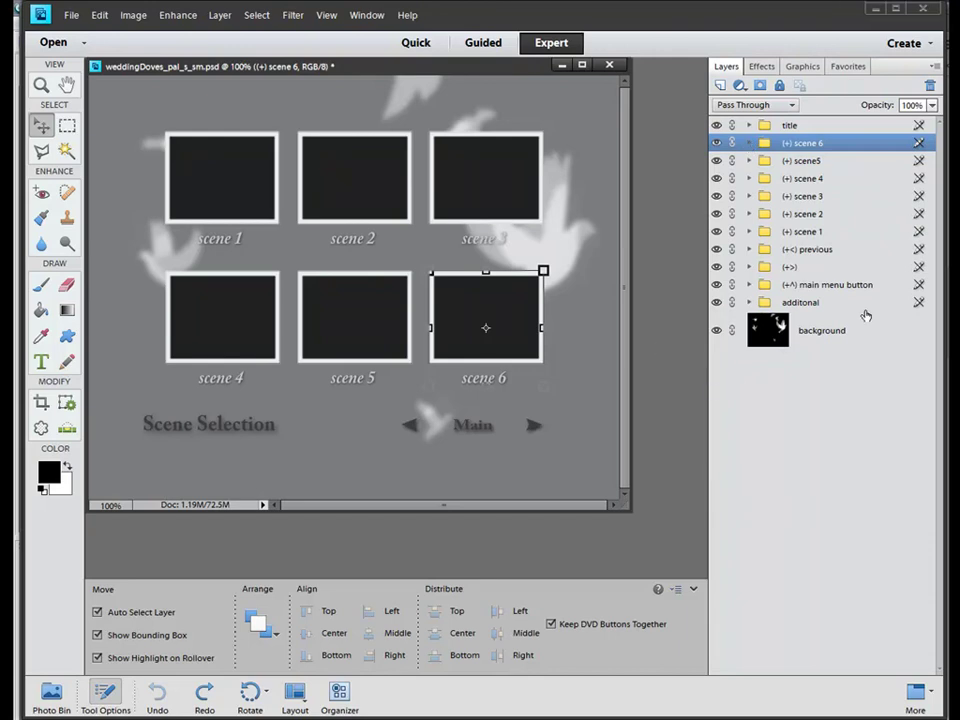